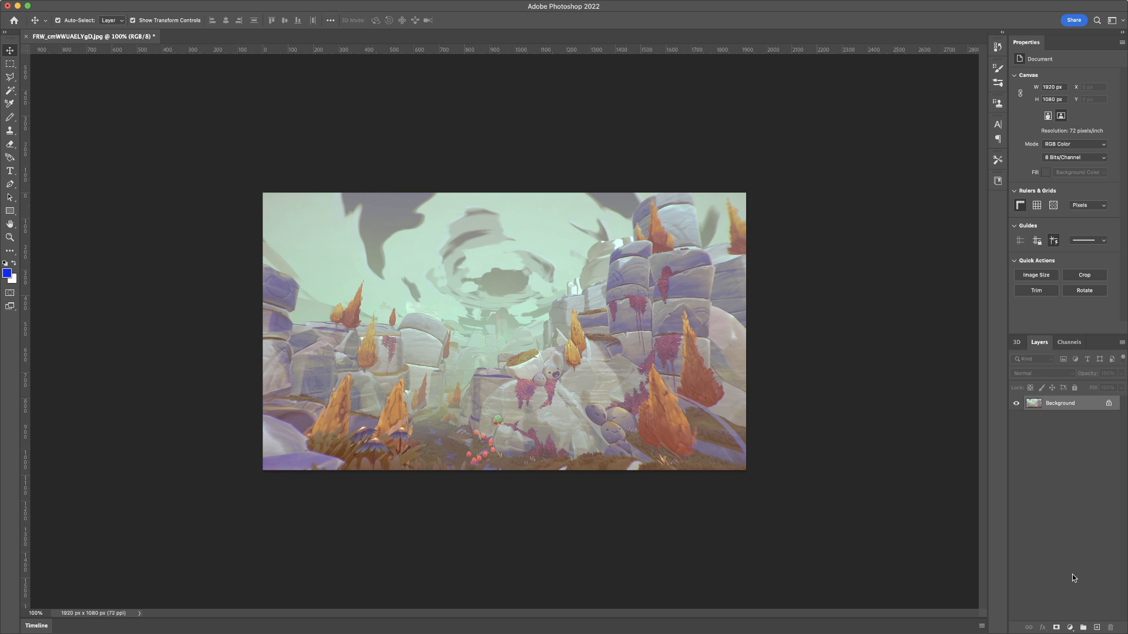
# Step: Add a Hue/Saturation adjustment layer above the background and set its saturation to +60
pyautogui.click(1072, 626)
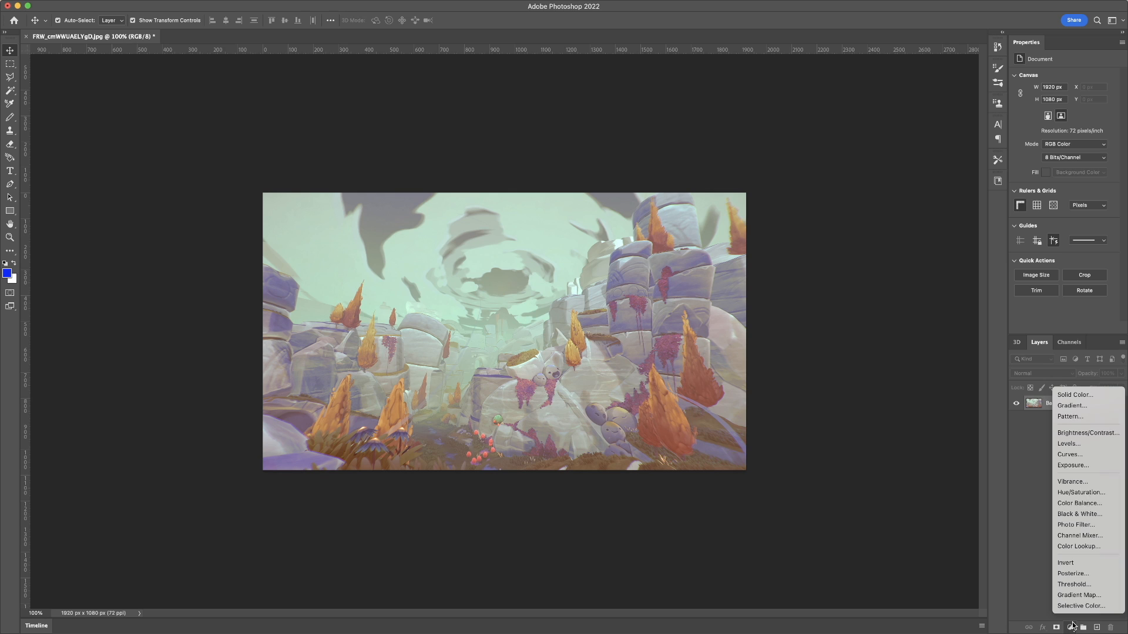
pyautogui.click(1091, 493)
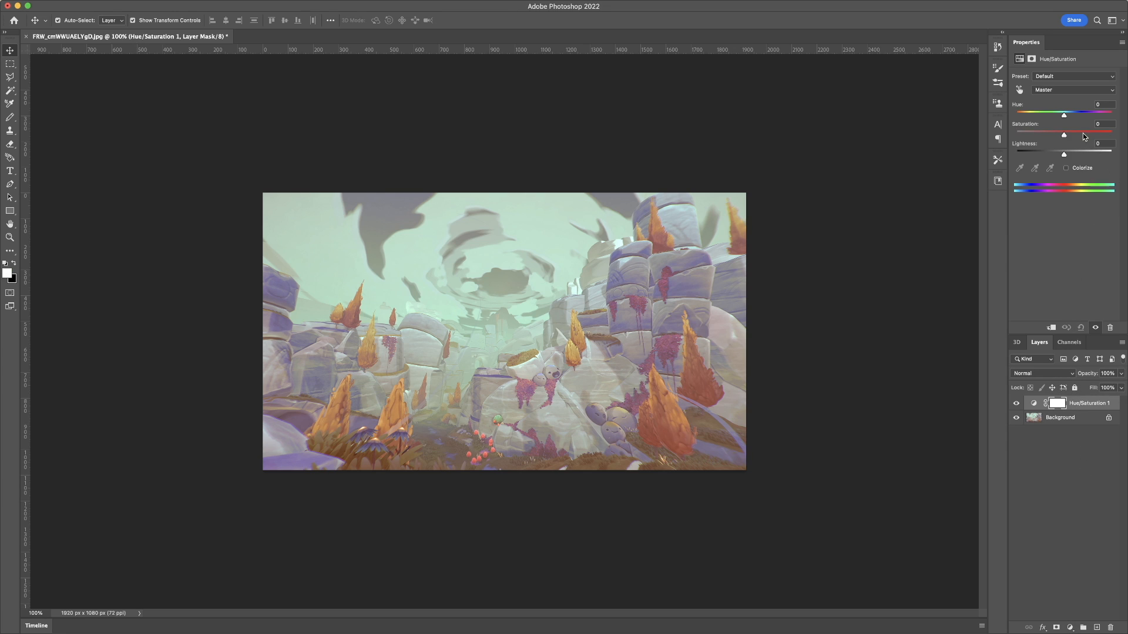
pyautogui.moveTo(1063, 131); pyautogui.dragTo(1090, 142)
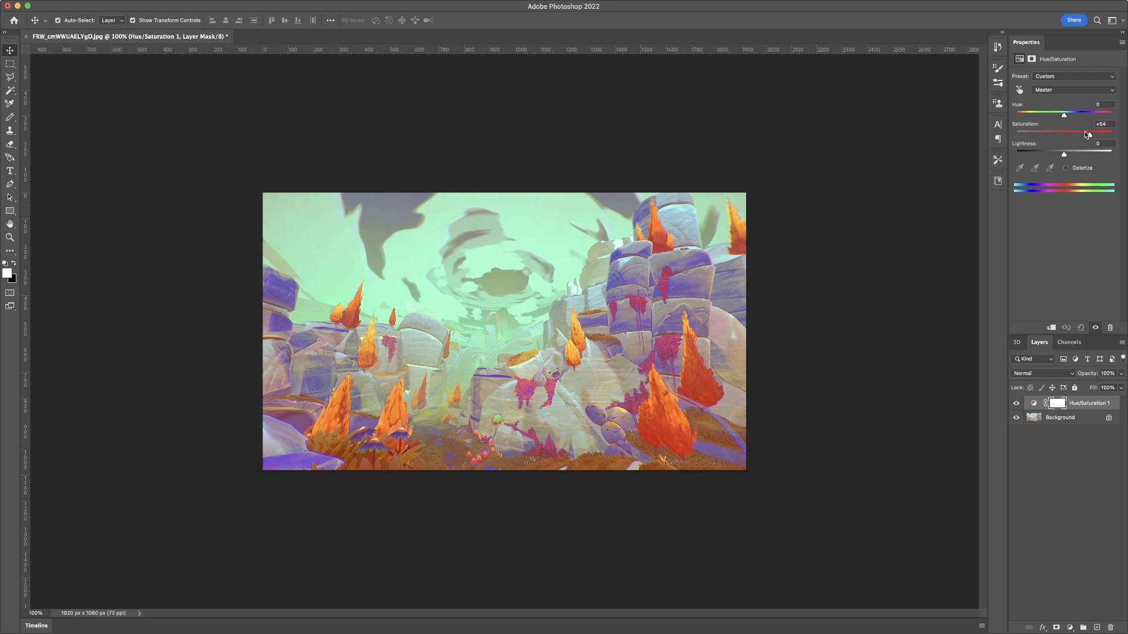
pyautogui.click(1088, 134)
pyautogui.moveTo(1090, 134); pyautogui.dragTo(1093, 136)
# Step: Add a Brightness/Contrast adjustment layer with brightness at -41 and contrast at 32
pyautogui.click(1069, 627)
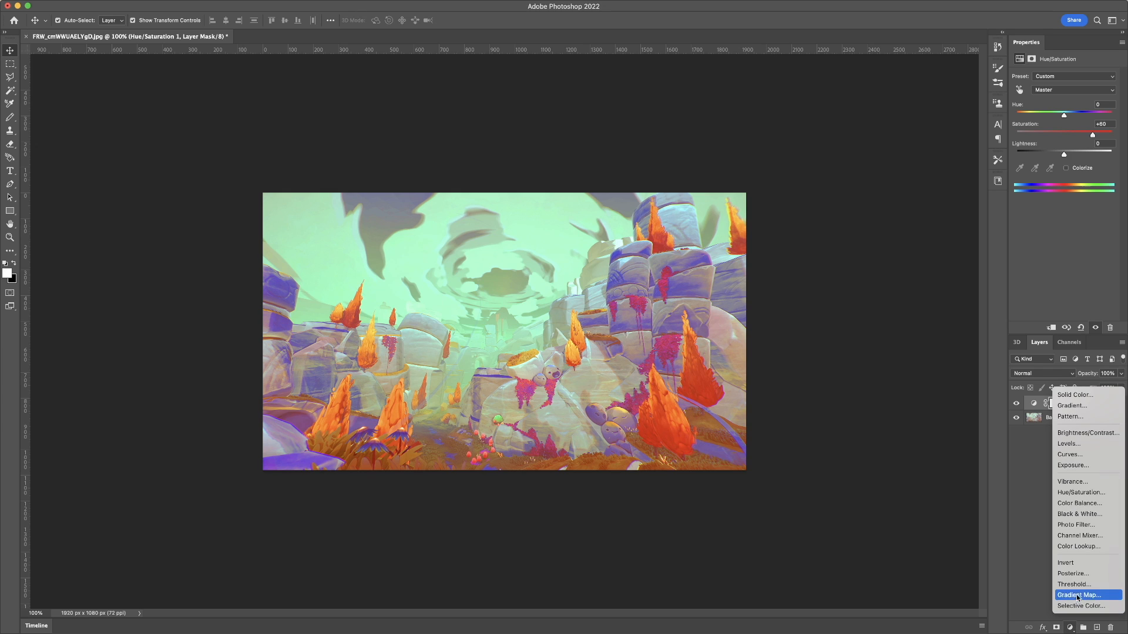
pyautogui.click(1090, 434)
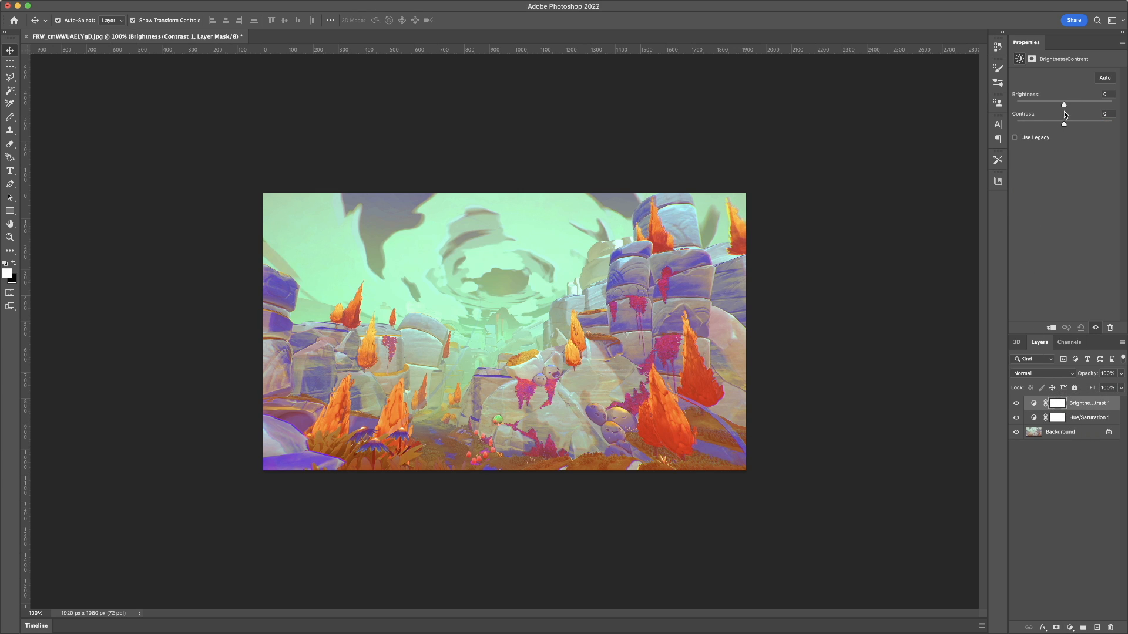
pyautogui.moveTo(1064, 124)
pyautogui.mouseDown()
pyautogui.moveTo(1104, 119)
pyautogui.moveTo(1066, 124)
pyautogui.mouseUp()
pyautogui.moveTo(1078, 124); pyautogui.dragTo(1078, 125)
pyautogui.moveTo(1064, 108); pyautogui.dragTo(1053, 110)
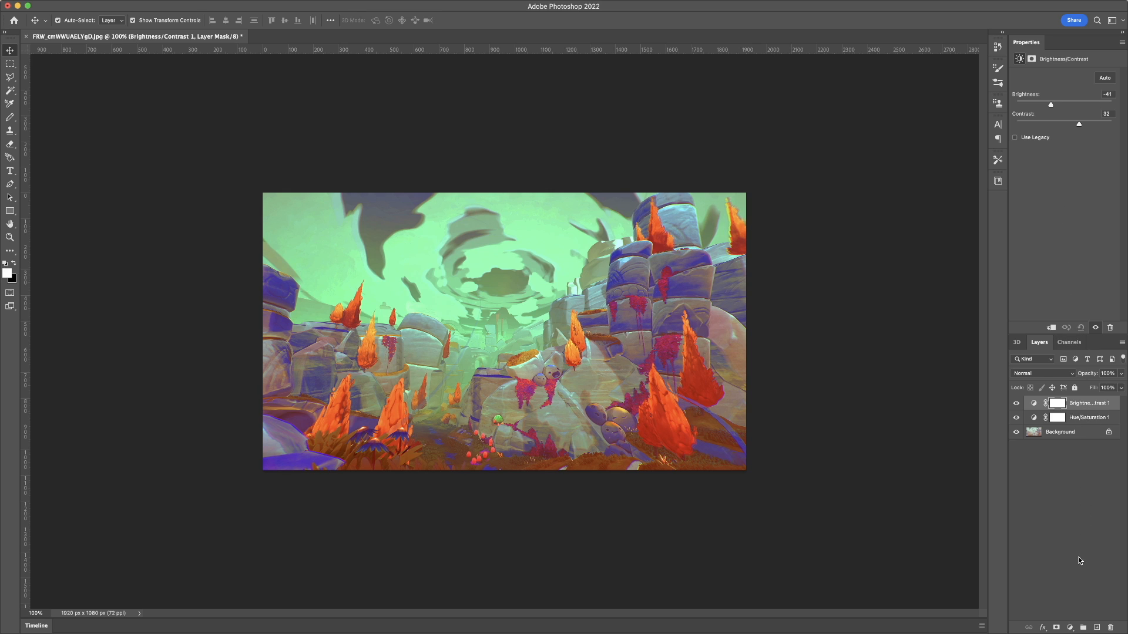
# Step: Add a Levels adjustment layer on top of the stack
pyautogui.click(1069, 626)
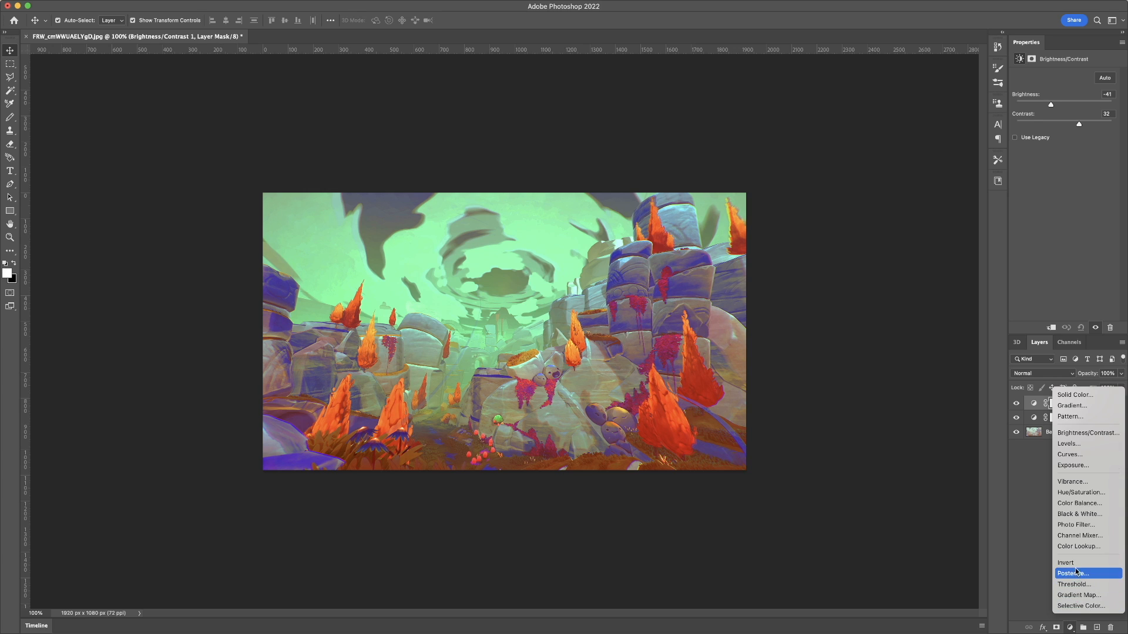
pyautogui.click(1071, 449)
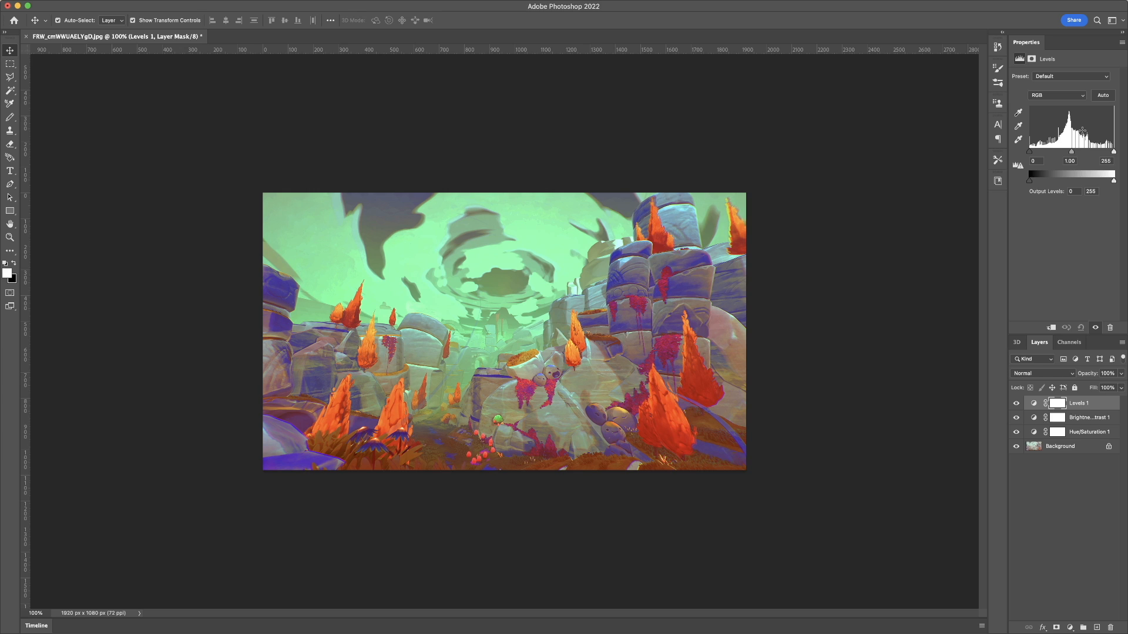
# Step: Unlock the Background layer into a regular layer and convert it back to a background
pyautogui.click(1057, 450)
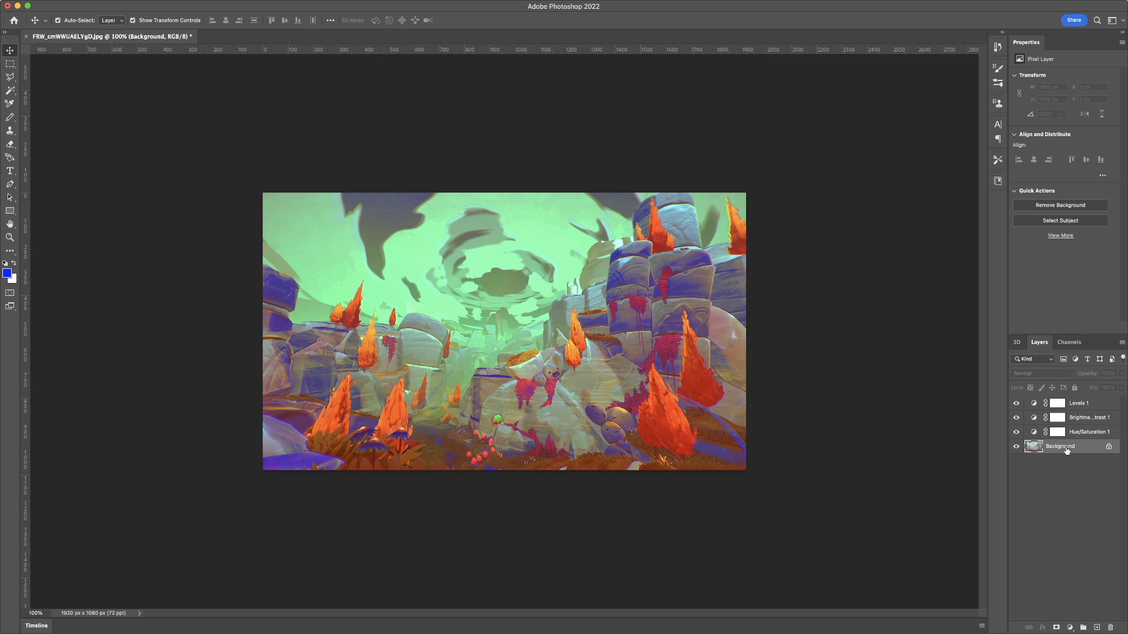
pyautogui.click(1108, 448)
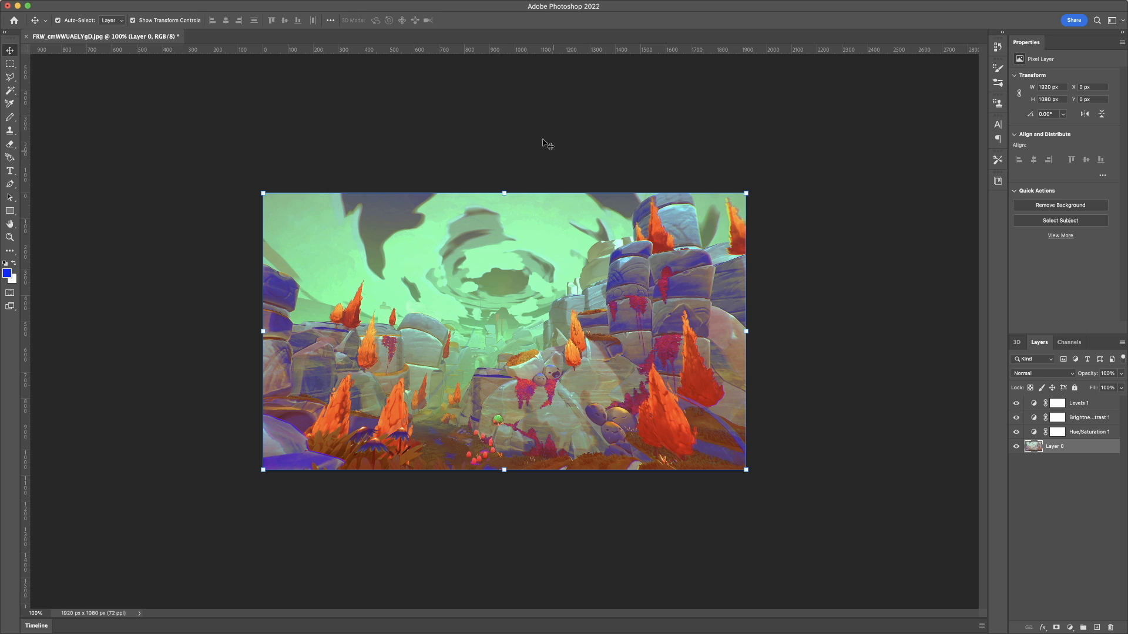
pyautogui.click(152, 1)
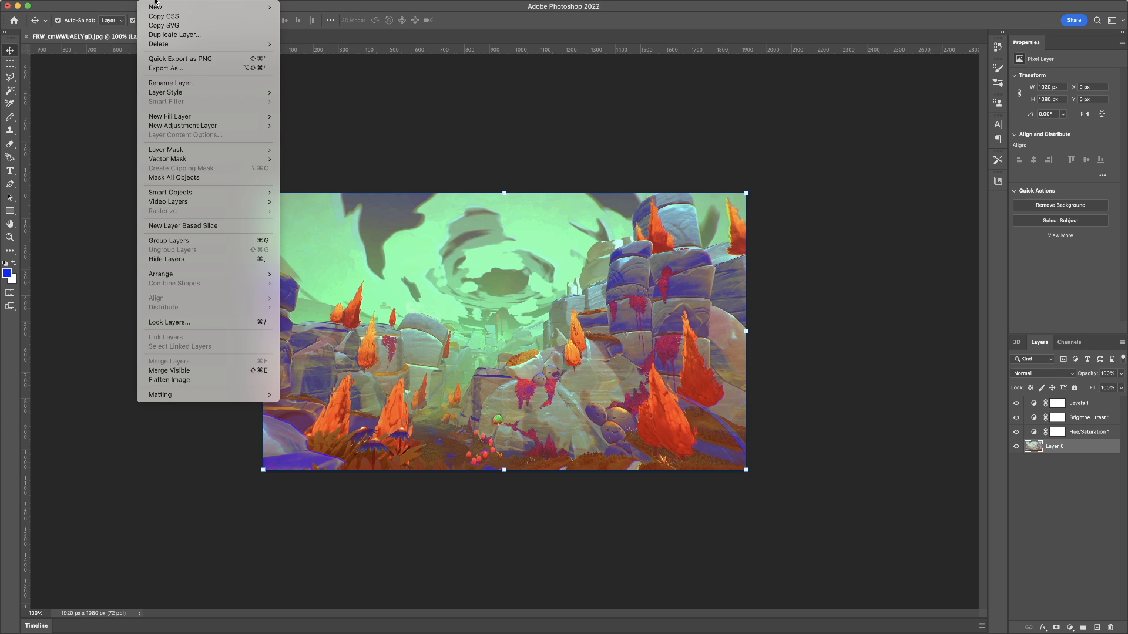
pyautogui.moveTo(197, 7)
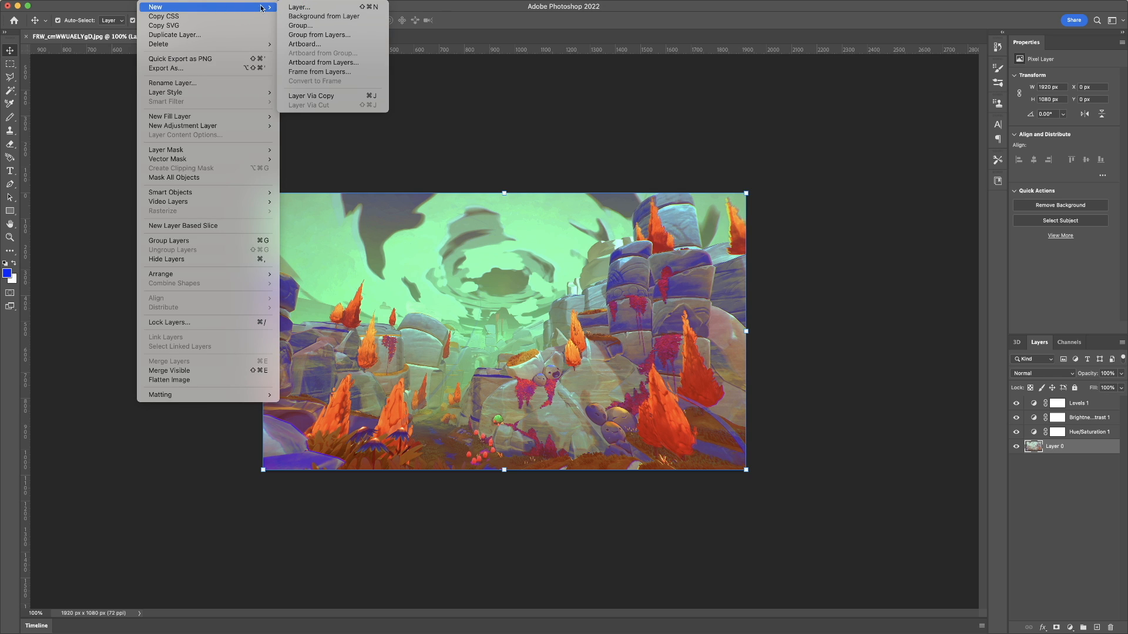
pyautogui.click(320, 16)
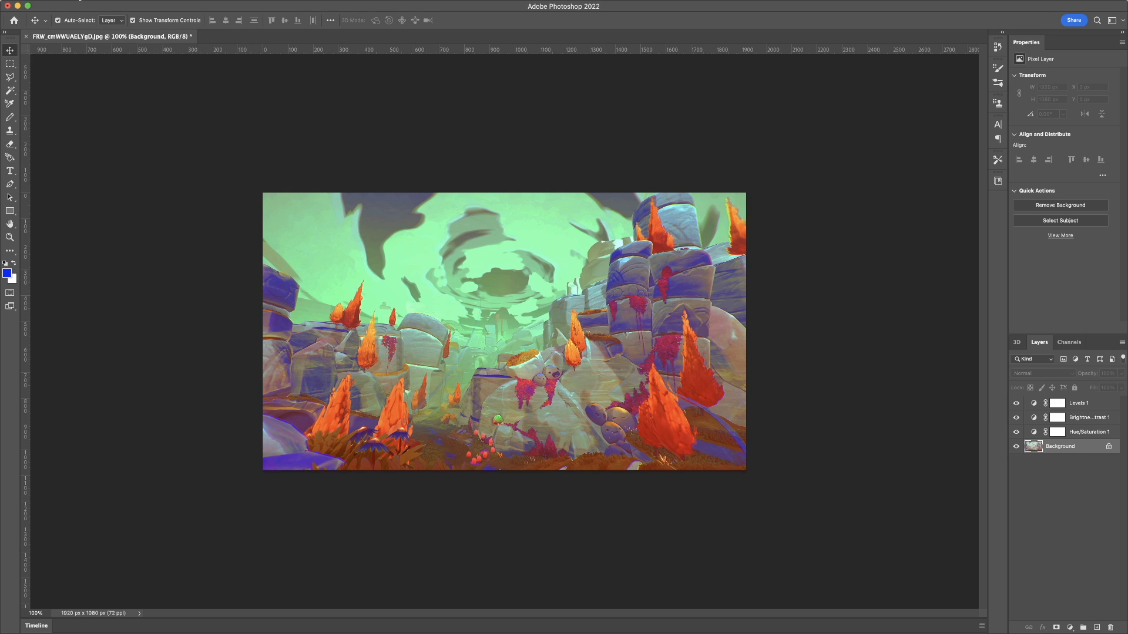
# Step: Export the grade as color lookup tables with the description "we dont know", saved as thingy.lut in the My LUTs folder
pyautogui.click(80, 1)
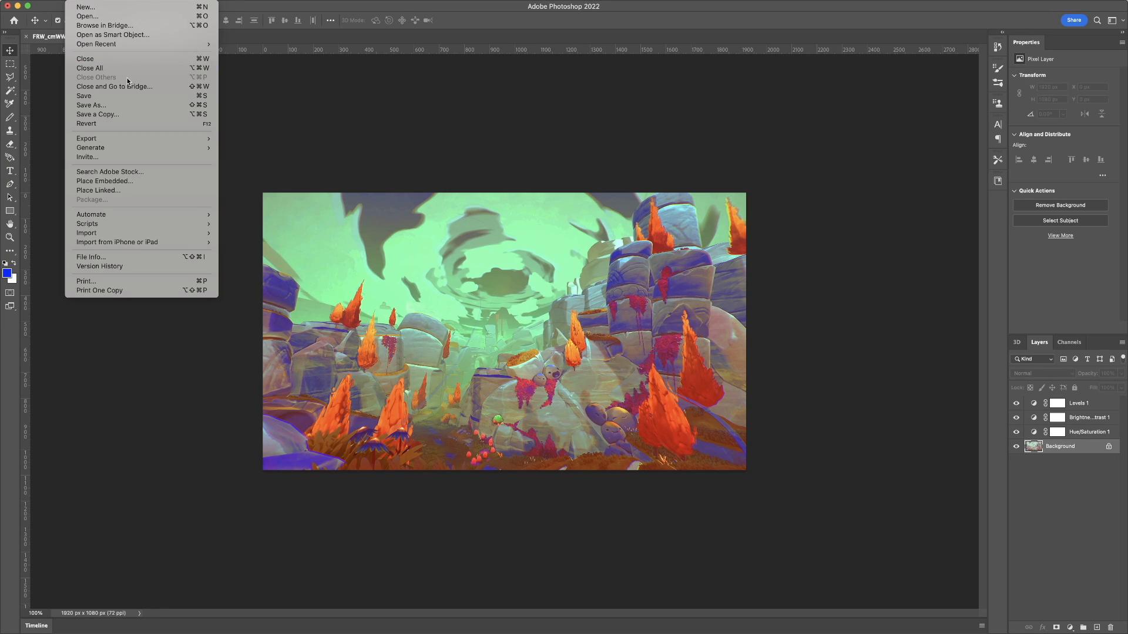
pyautogui.moveTo(168, 138)
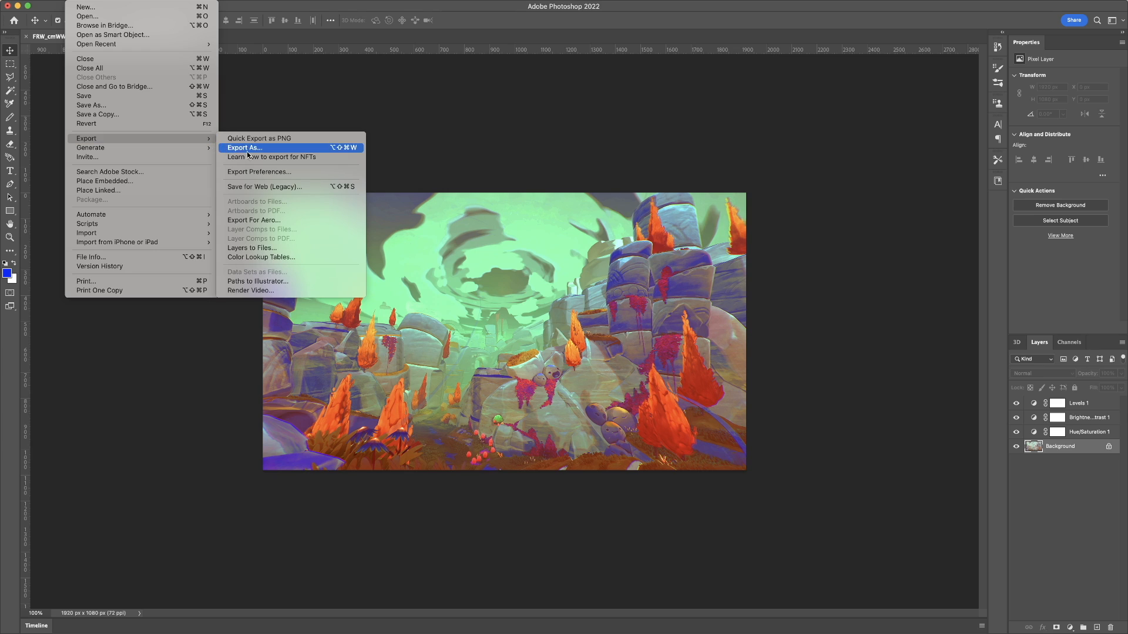
pyautogui.click(303, 258)
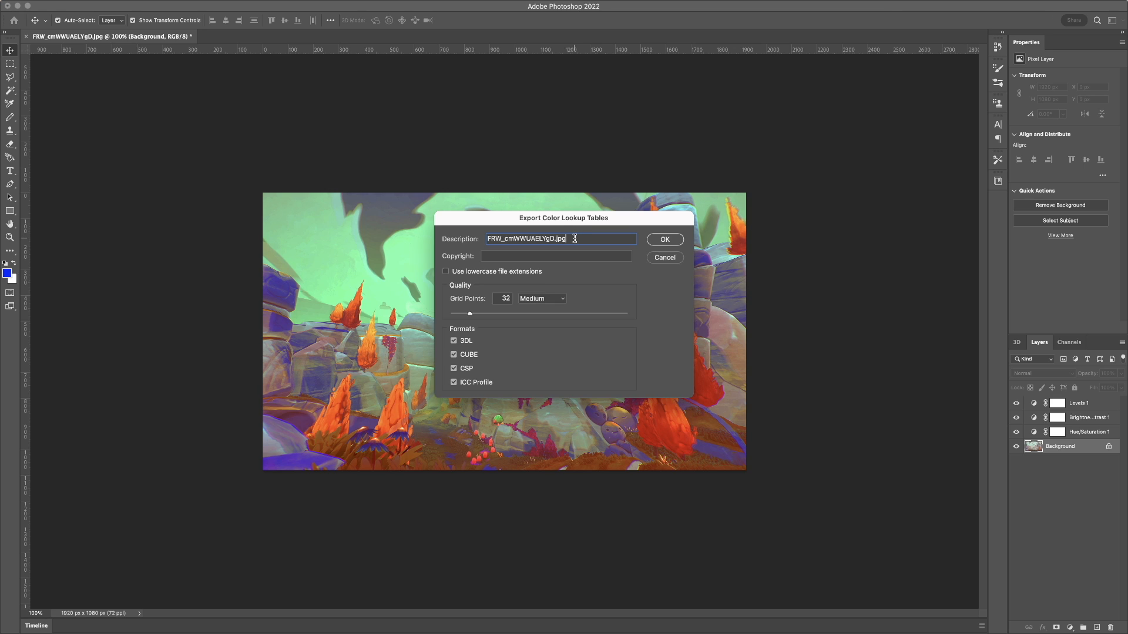
pyautogui.moveTo(574, 239); pyautogui.dragTo(486, 239)
pyautogui.write('we dont know')
pyautogui.click(657, 241)
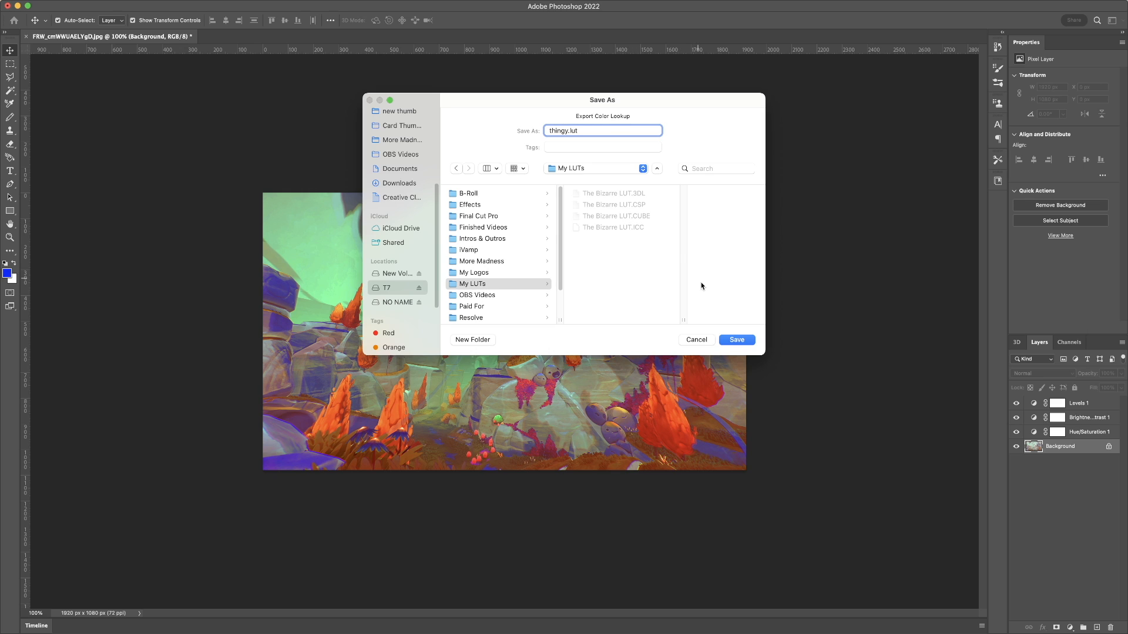
pyautogui.click(737, 340)
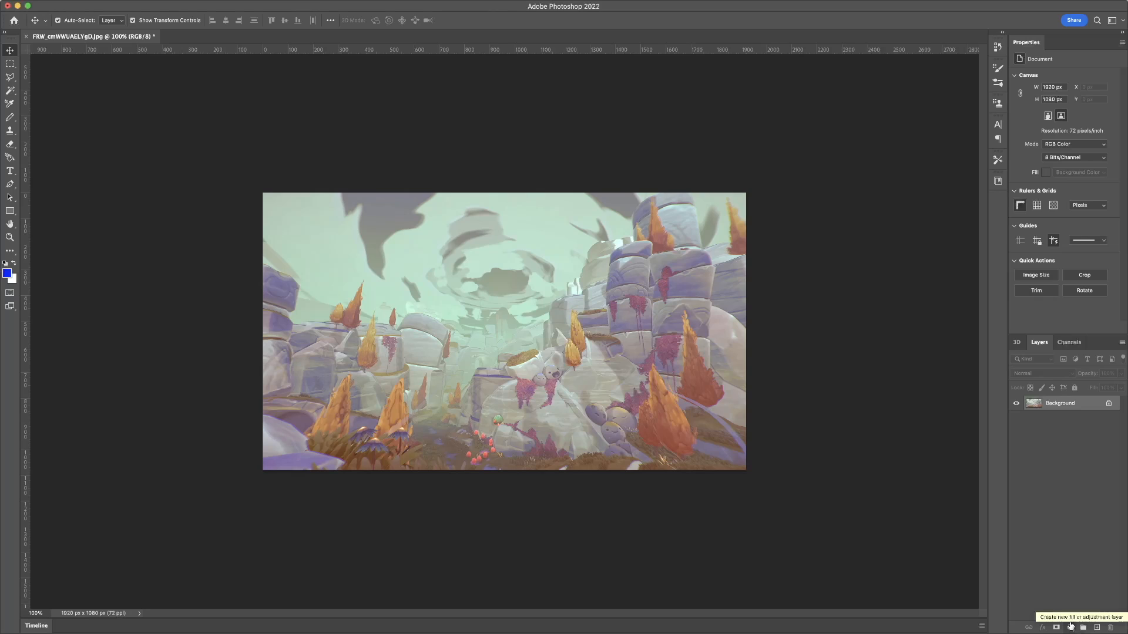
# Step: Add a Color Lookup adjustment layer to the ungraded image and load thingy.ICC as its device link profile
pyautogui.click(1071, 626)
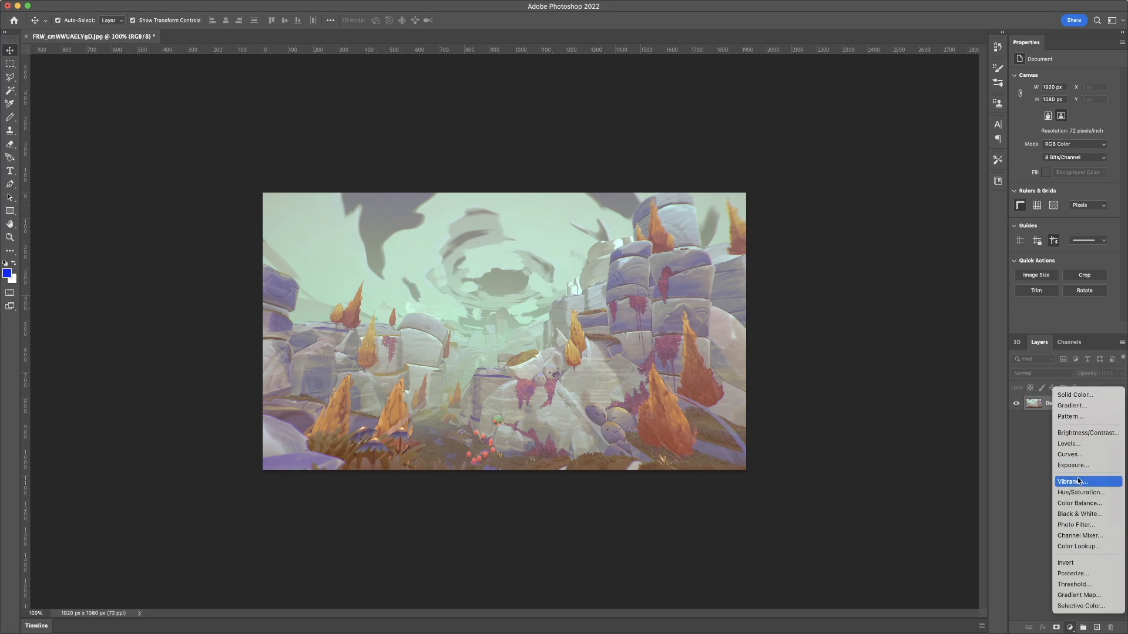
pyautogui.click(1099, 547)
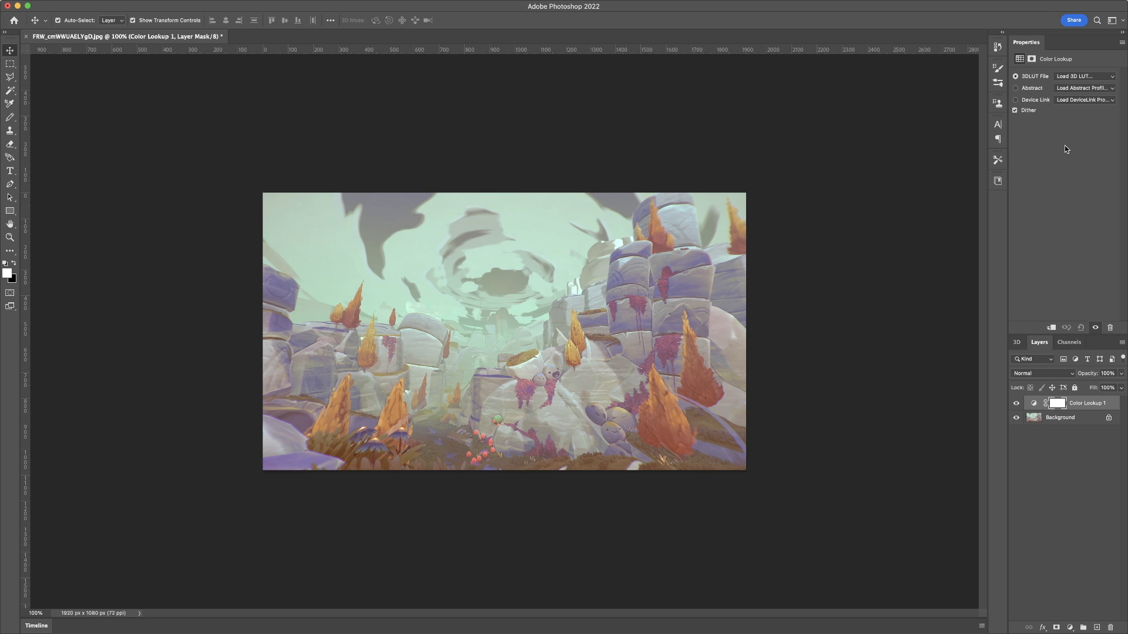
pyautogui.click(1016, 100)
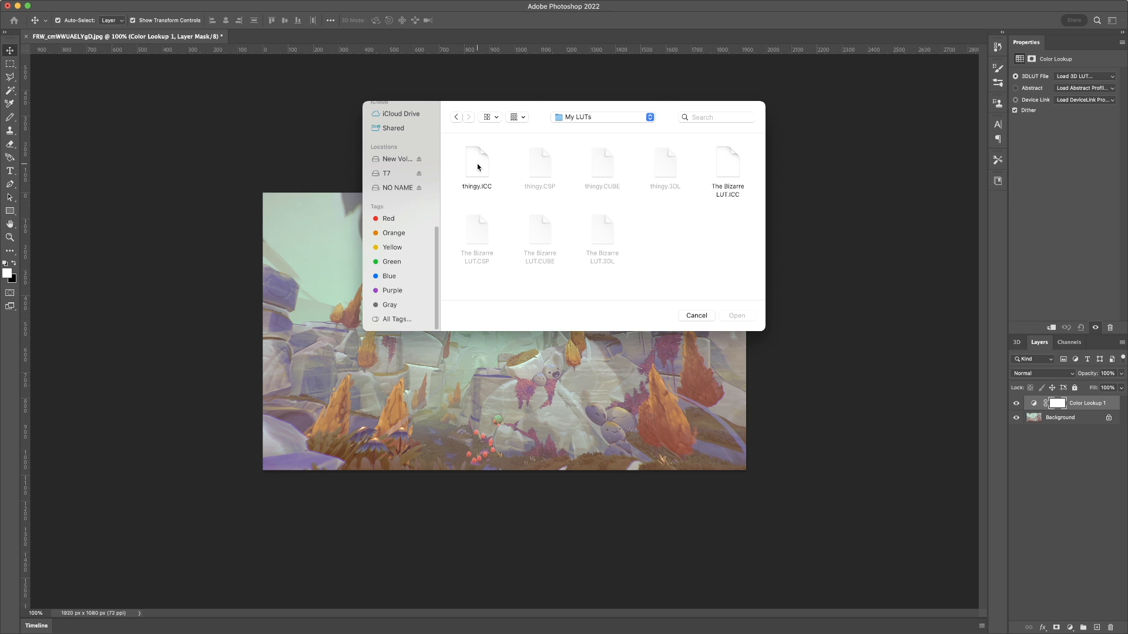
pyautogui.click(477, 164)
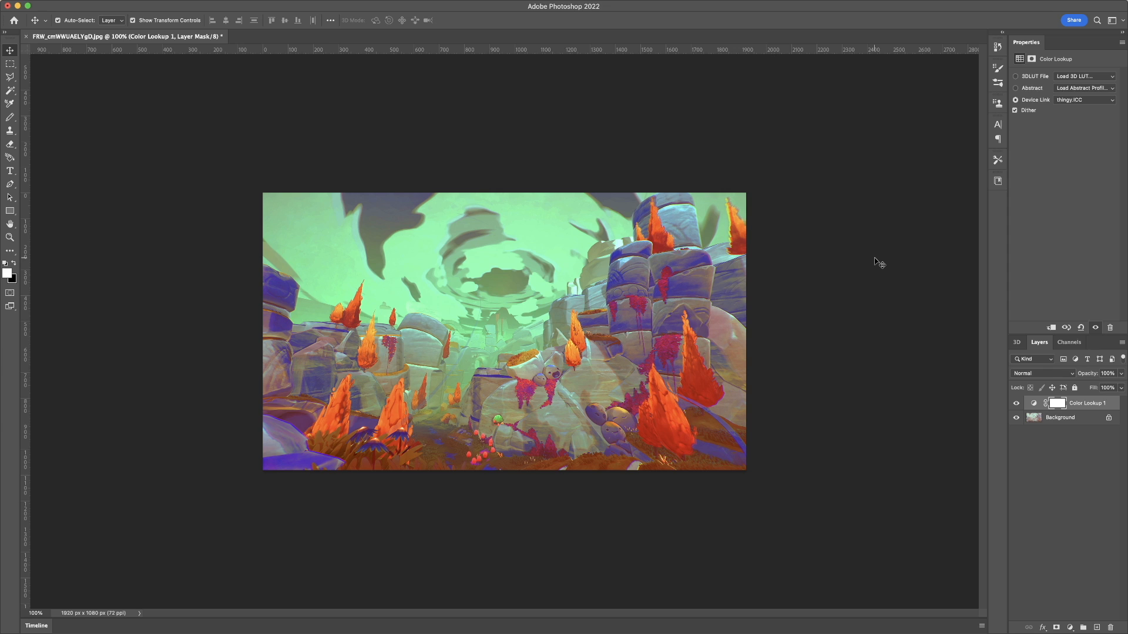
# Step: Hide and show the Color Lookup layer to compare the image with and without the LUT
pyautogui.click(1016, 404)
pyautogui.click(1015, 404)
pyautogui.click(1102, 101)
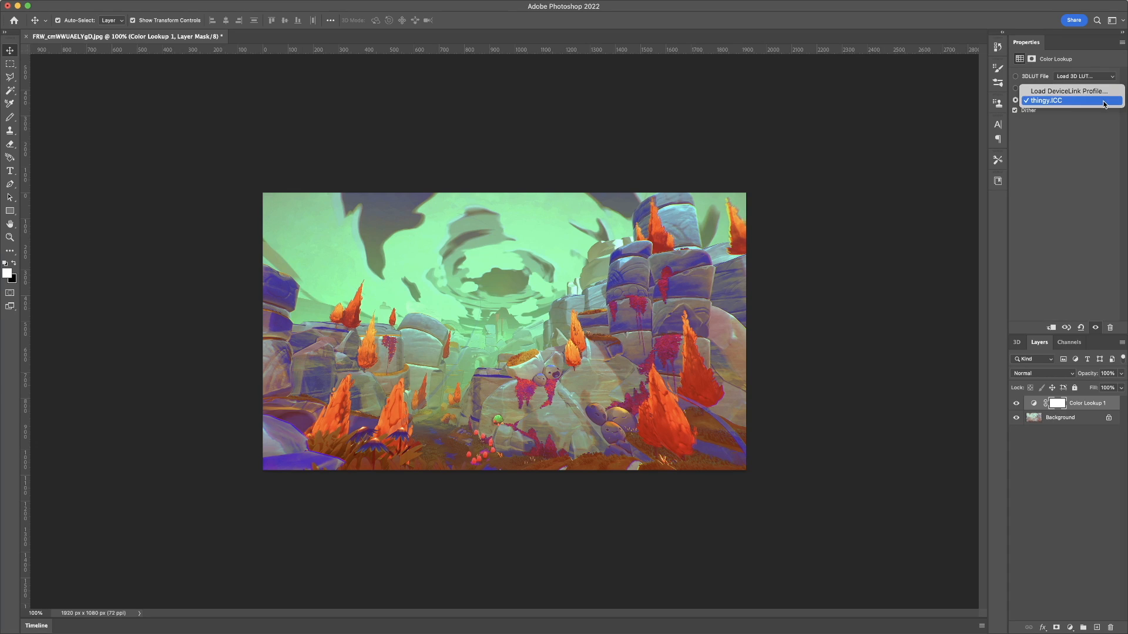
pyautogui.click(1096, 154)
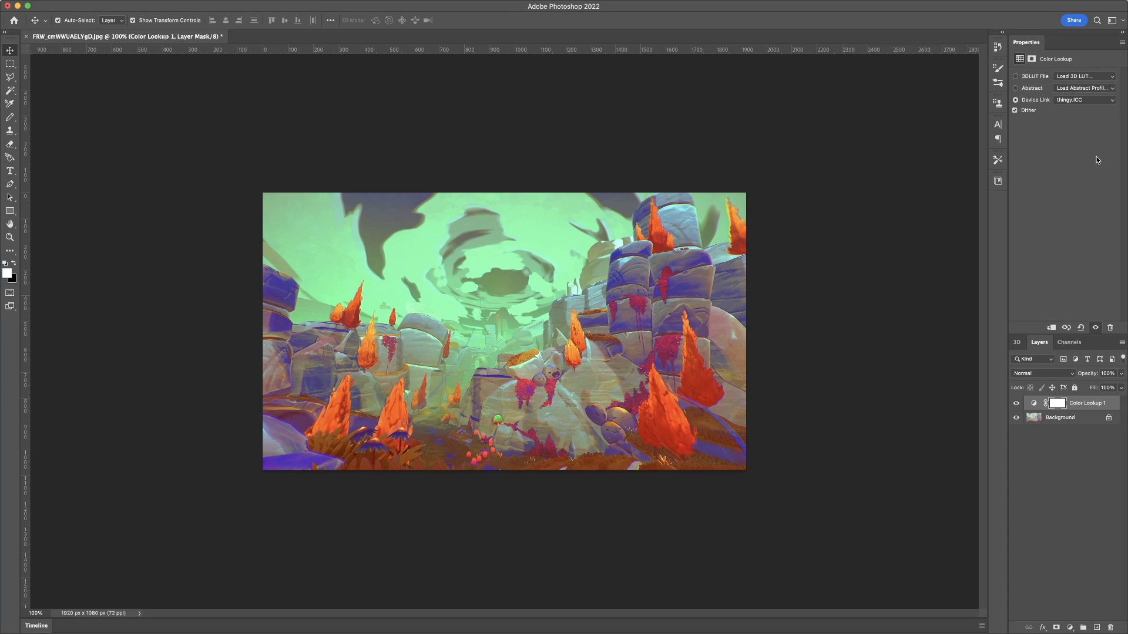
pyautogui.click(1055, 76)
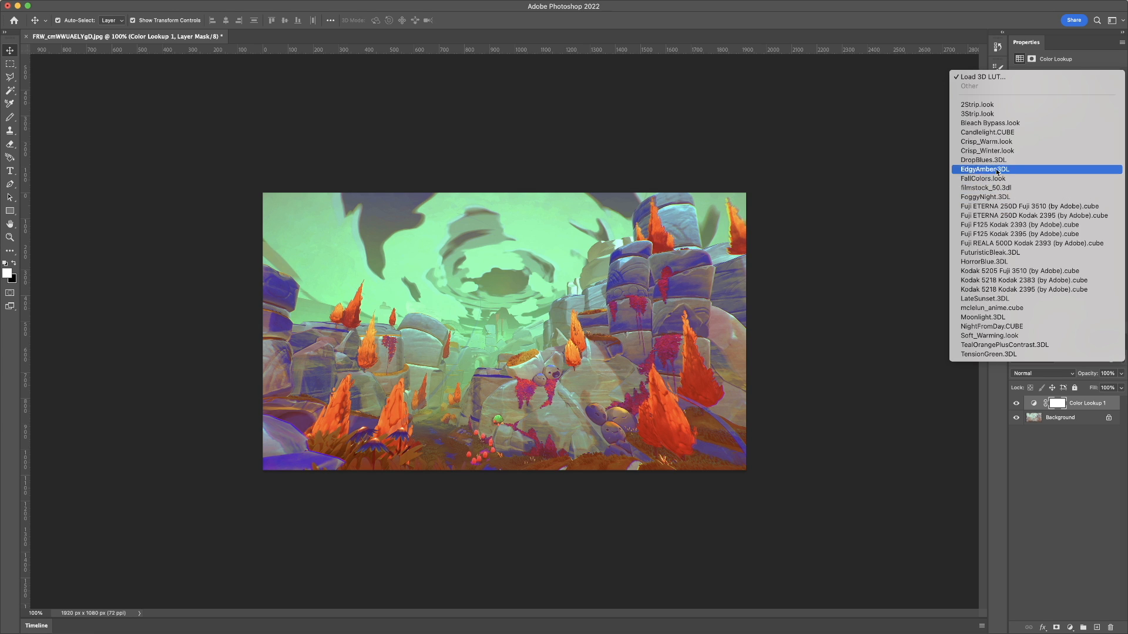
pyautogui.click(1093, 63)
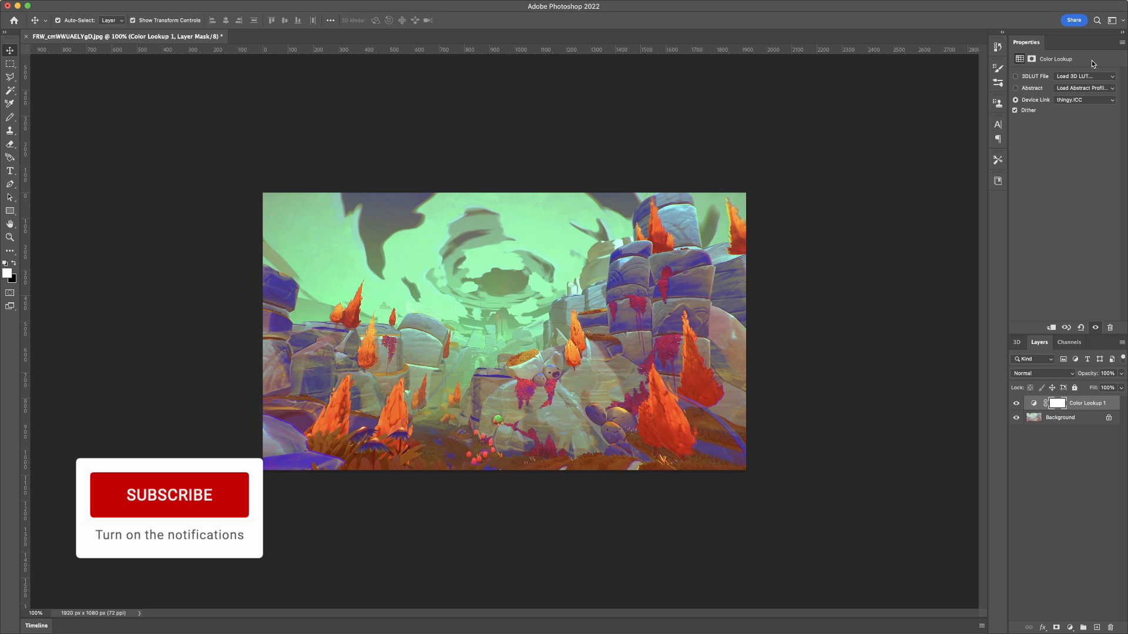